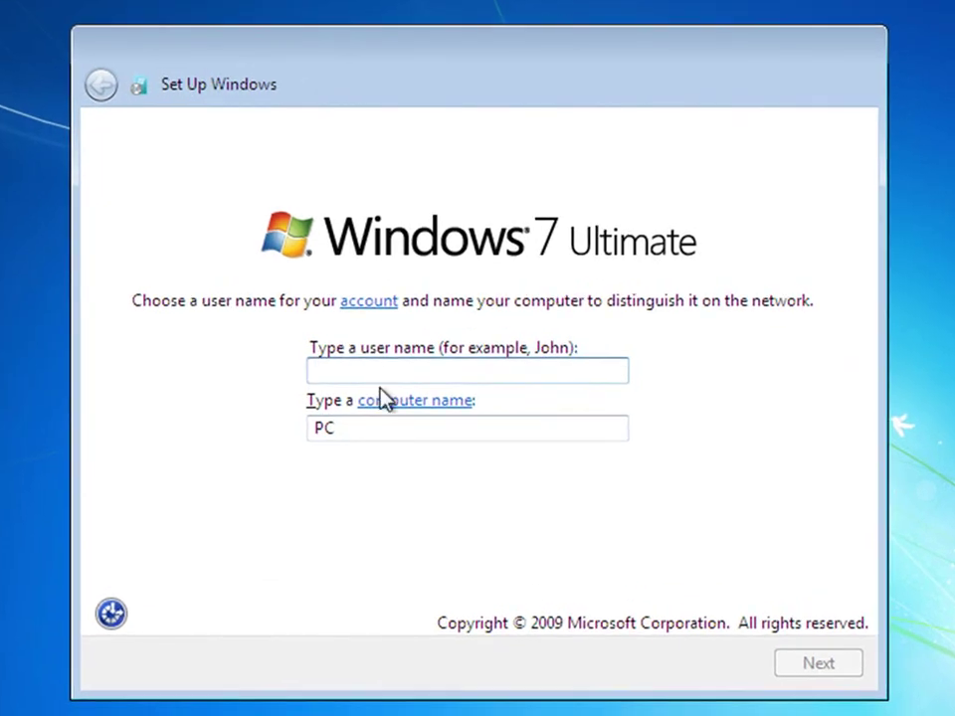
Enter the new account's user name in Windows 7 Setup.
type("Jacky")
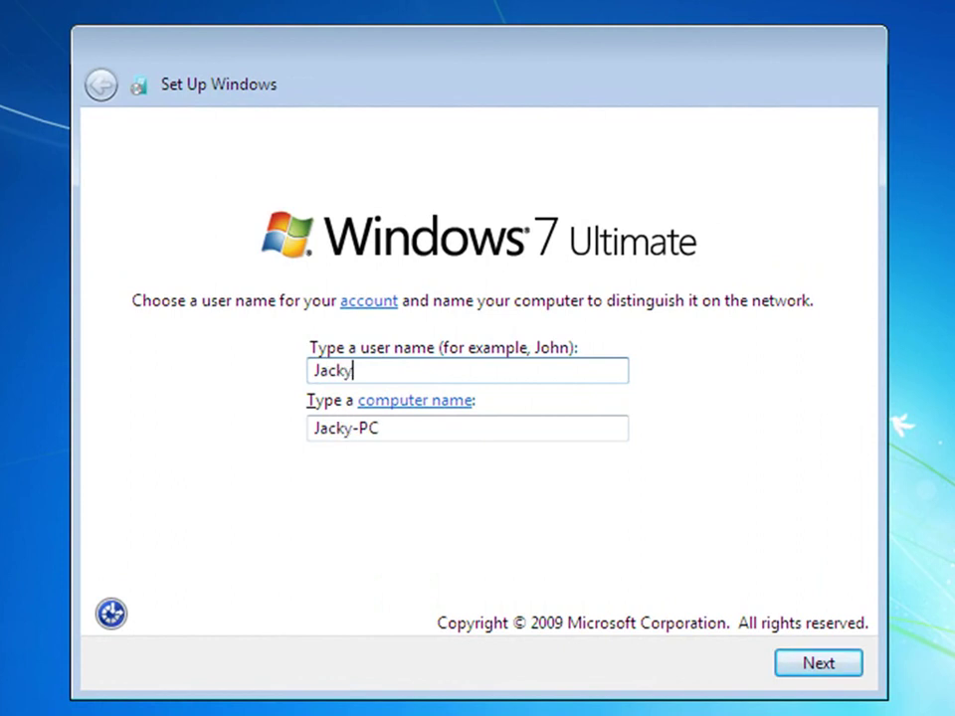
type("ang")
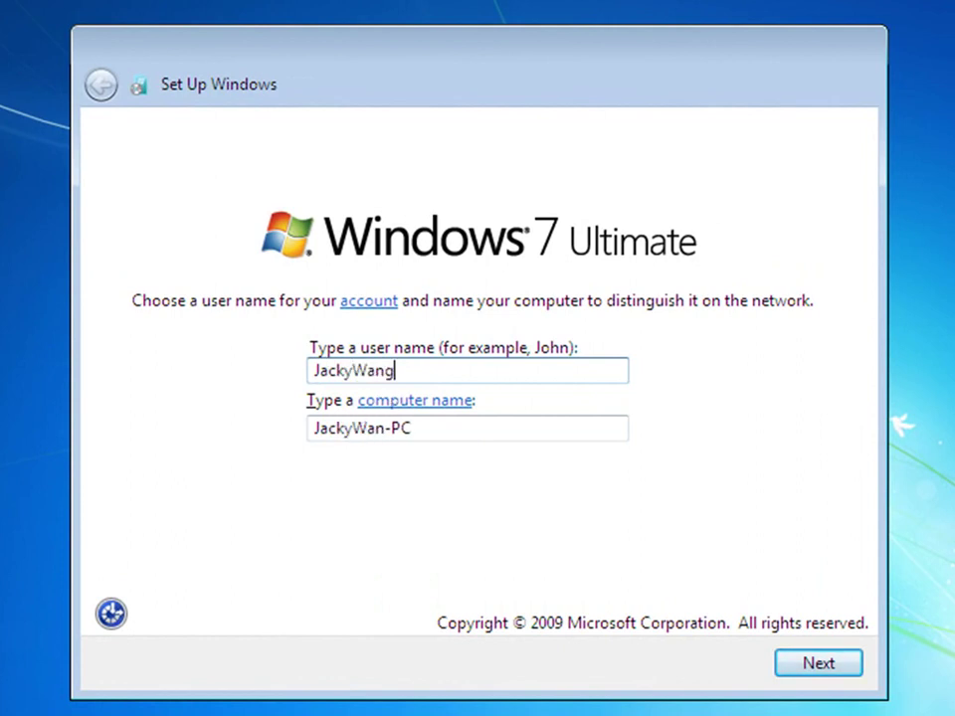
left_click(831, 664)
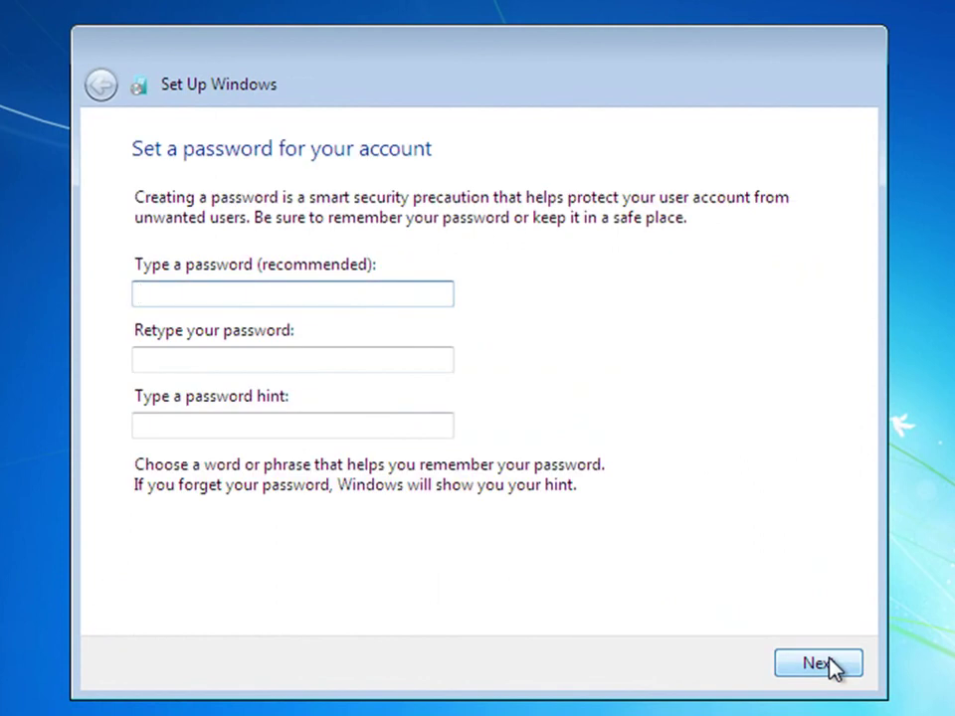
Set the account password with the hint 'I Love You' and continue.
type("••")
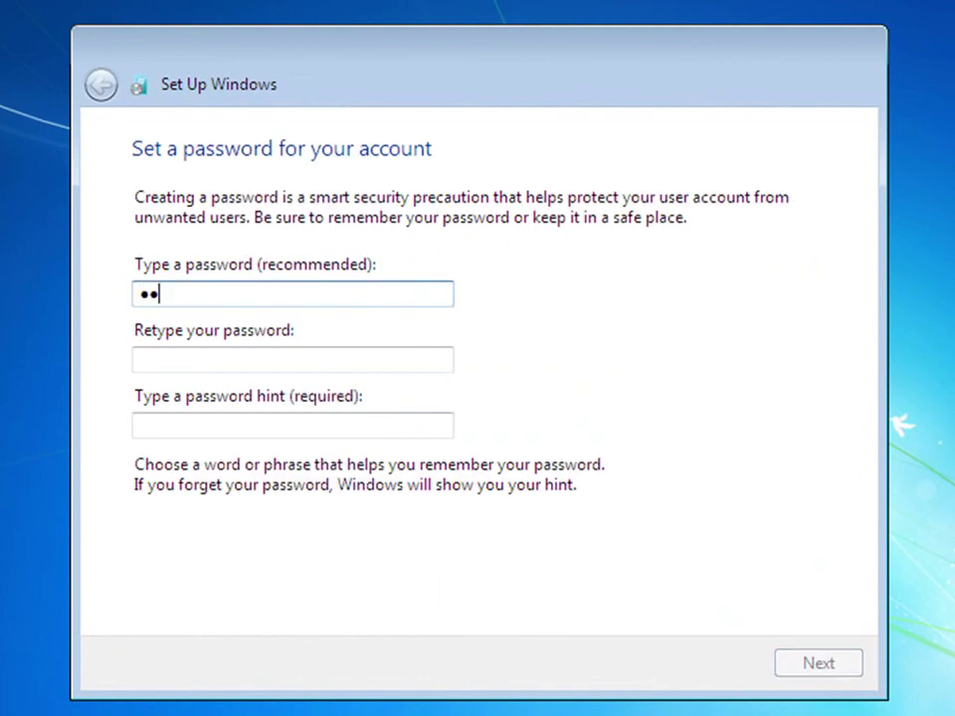
key("BackSpace")
key("BackSpace")
type("••••••")
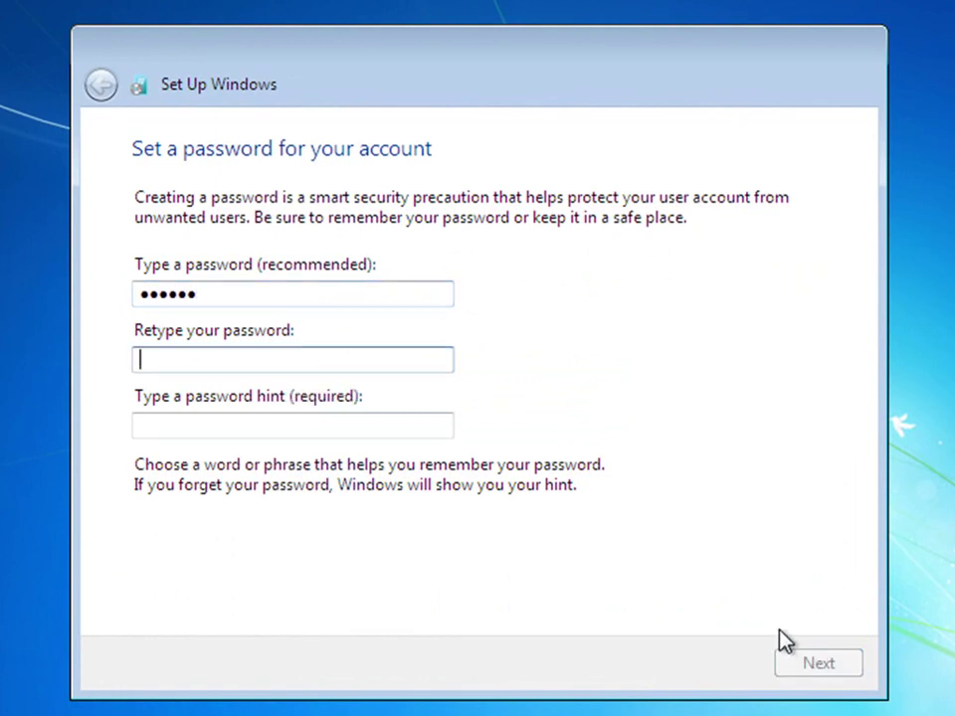
type("••••••")
key("Tab")
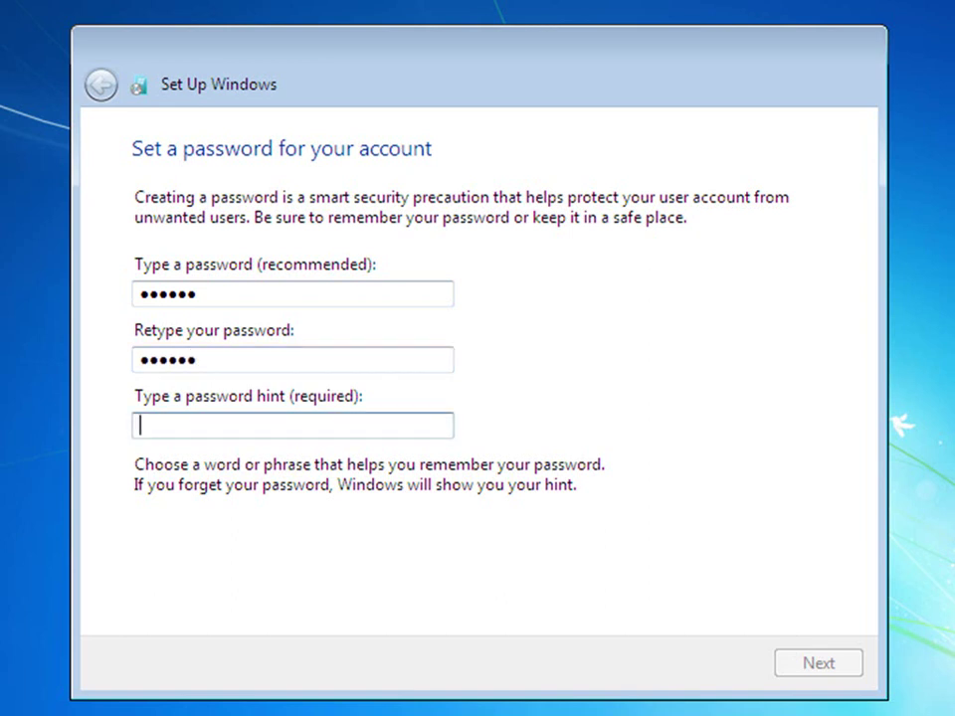
type("I Love You.")
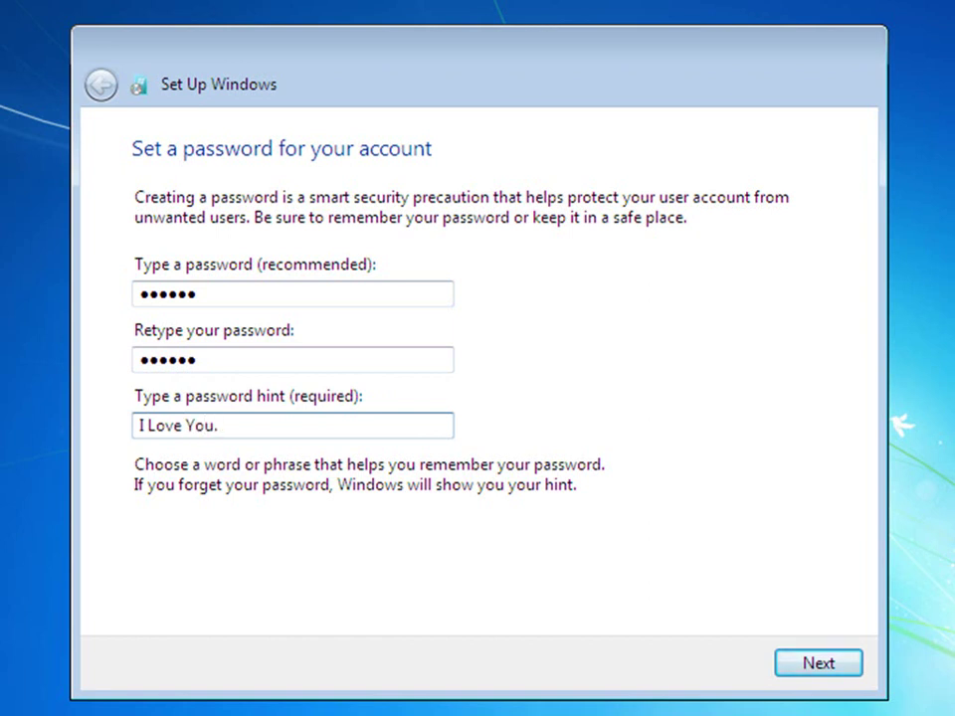
left_click(818, 664)
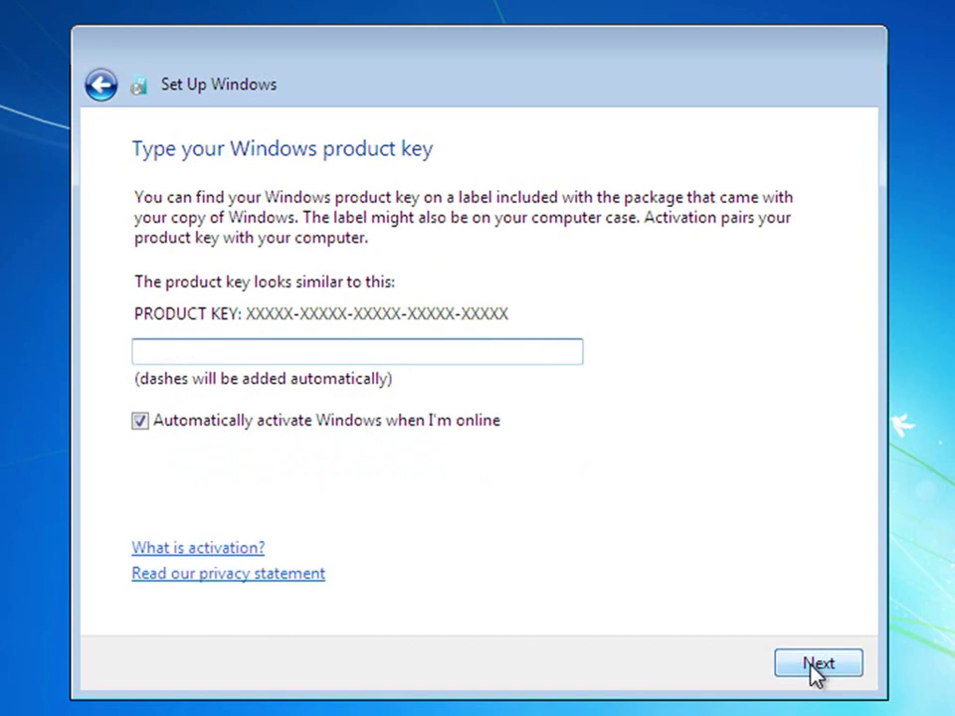
Skip the product key with automatic activation off, choose Ask me later, keep time settings, pick Home network.
left_click(140, 421)
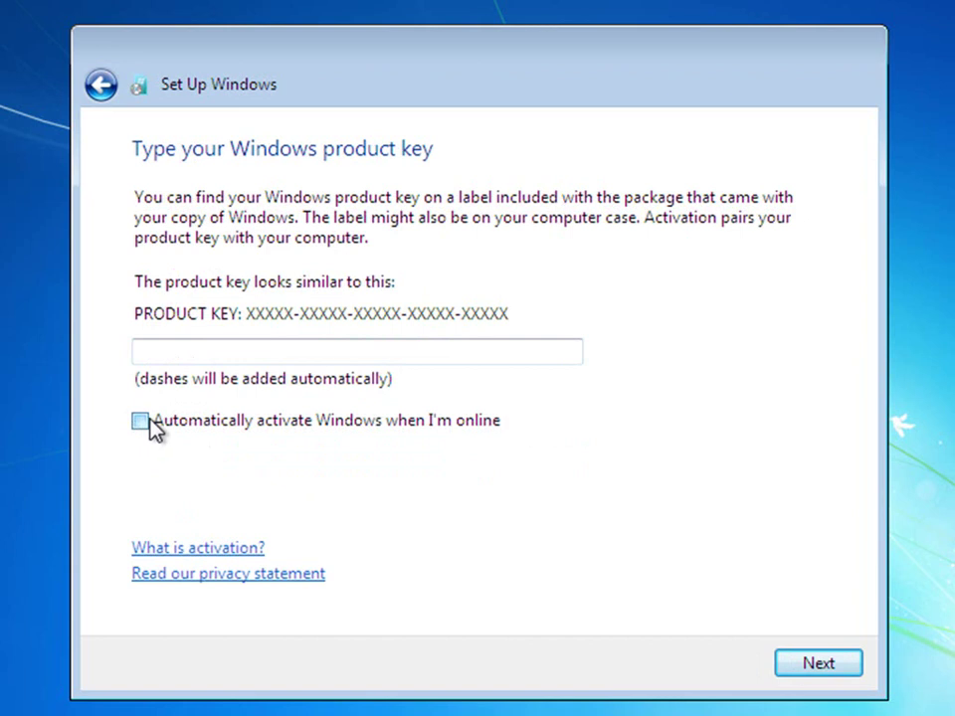
left_click(839, 665)
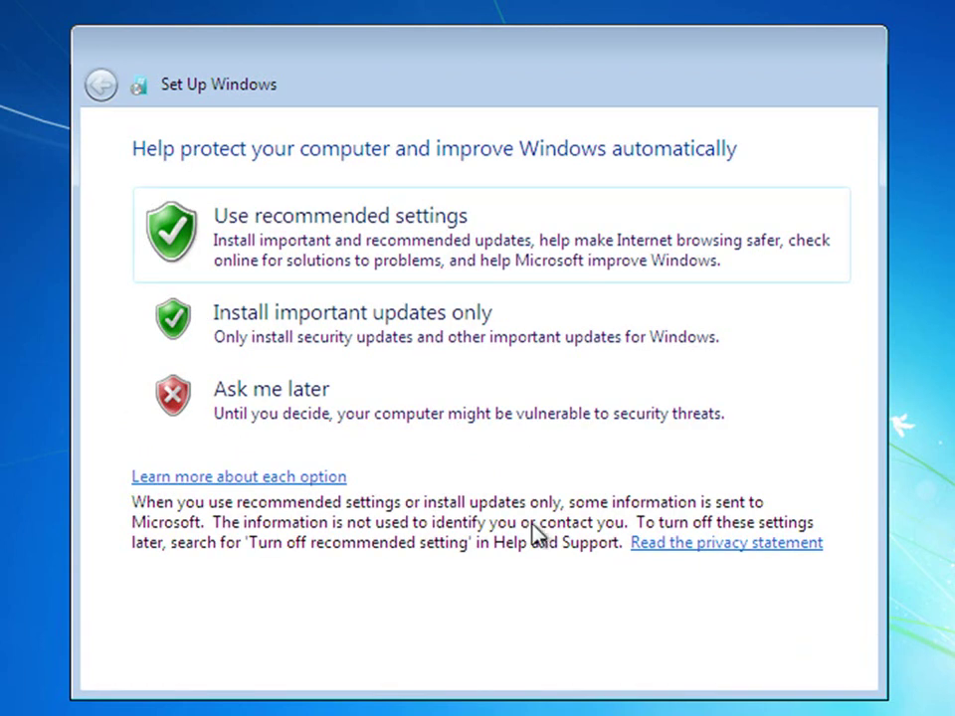
left_click(295, 392)
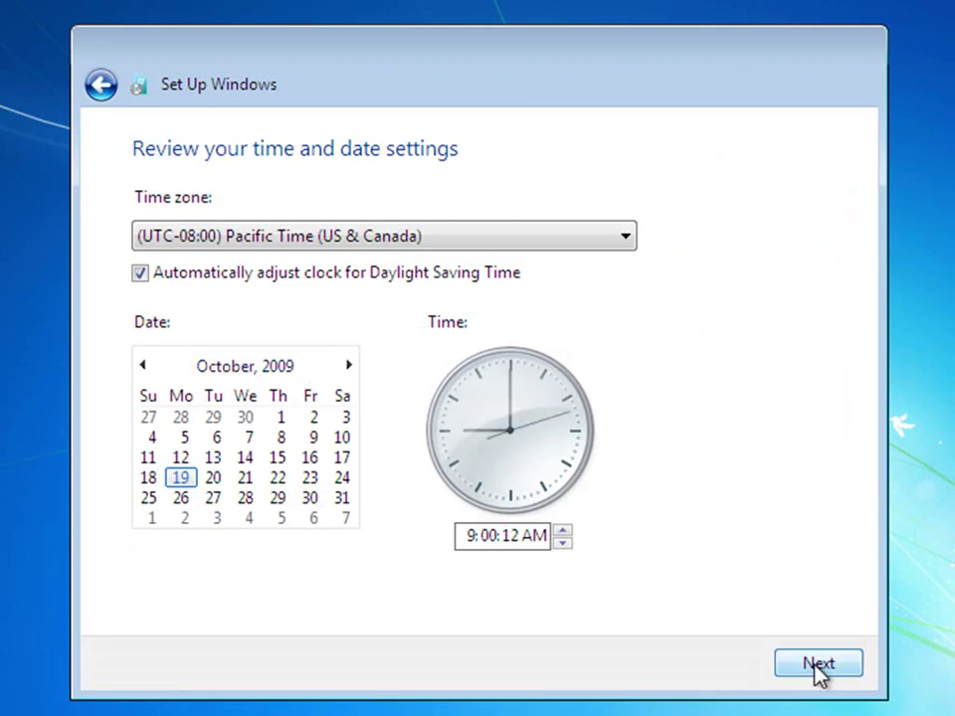
left_click(817, 672)
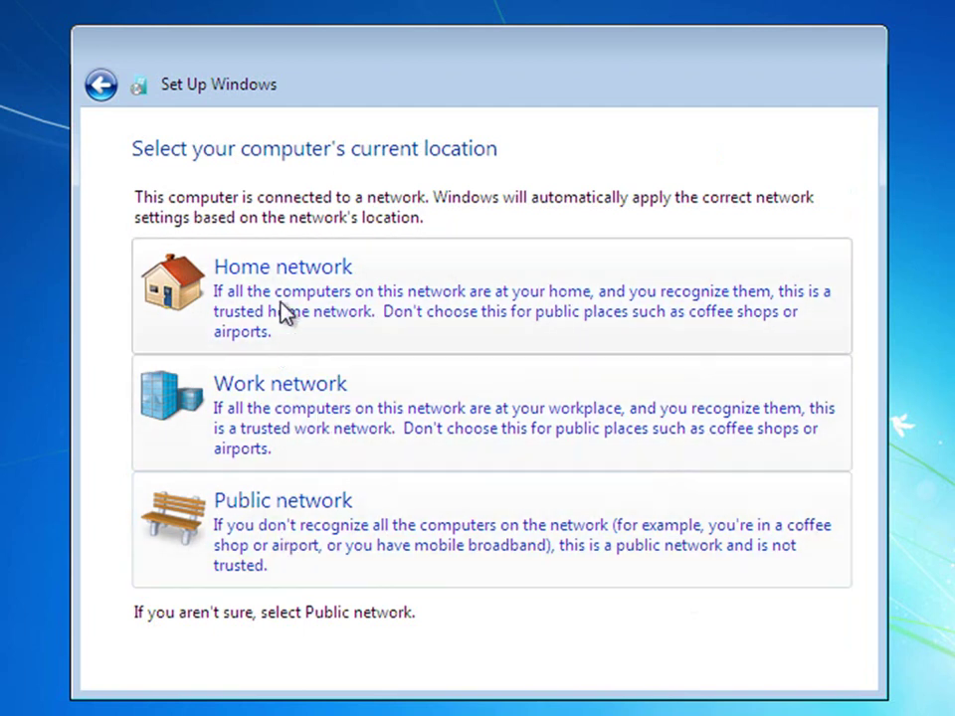
left_click(281, 314)
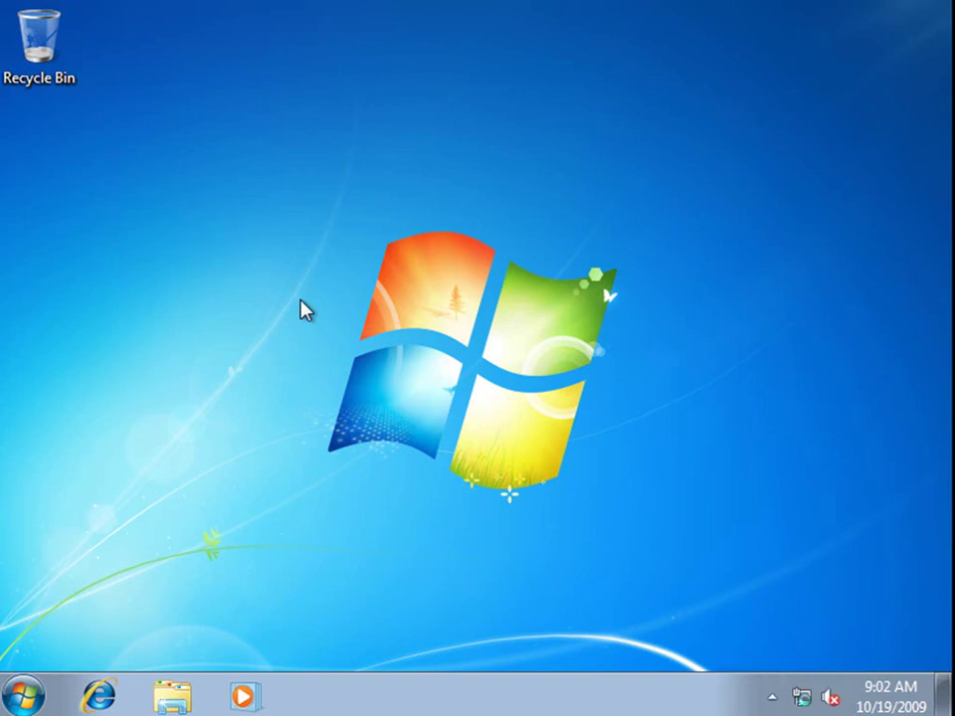
Change the desktop screen resolution to 1024 × 768, apply it and keep the change.
right_click(280, 120)
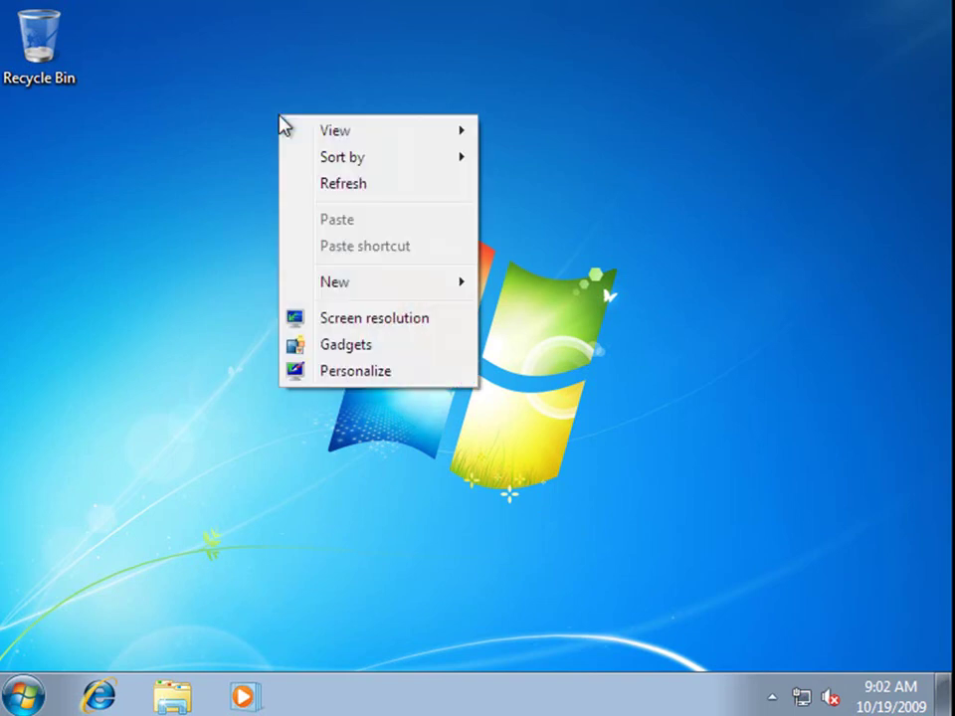
left_click(376, 319)
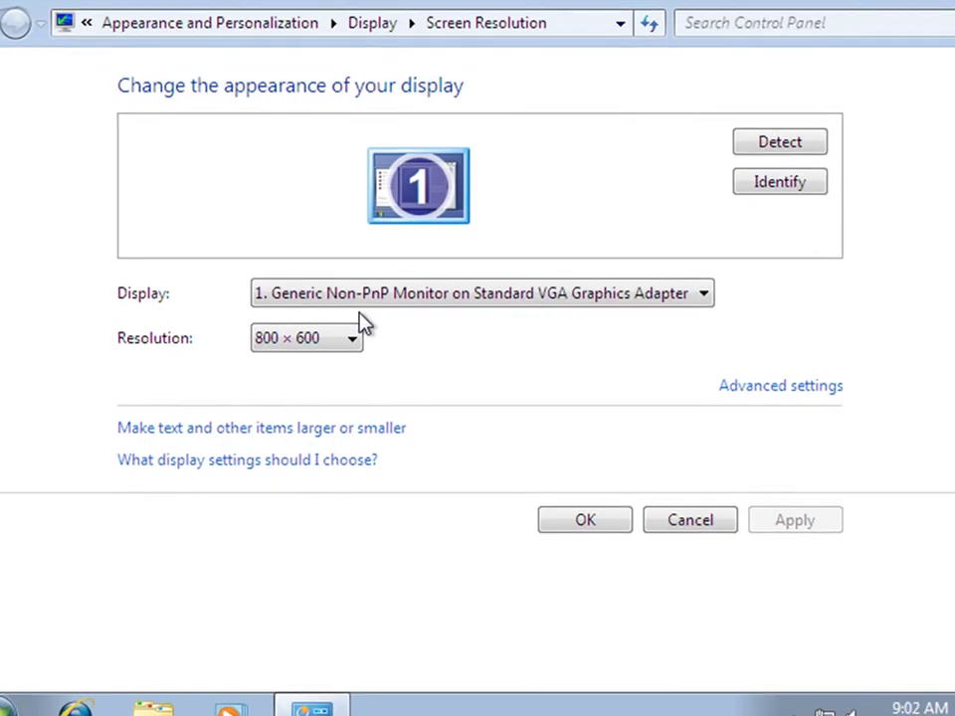
left_click(345, 343)
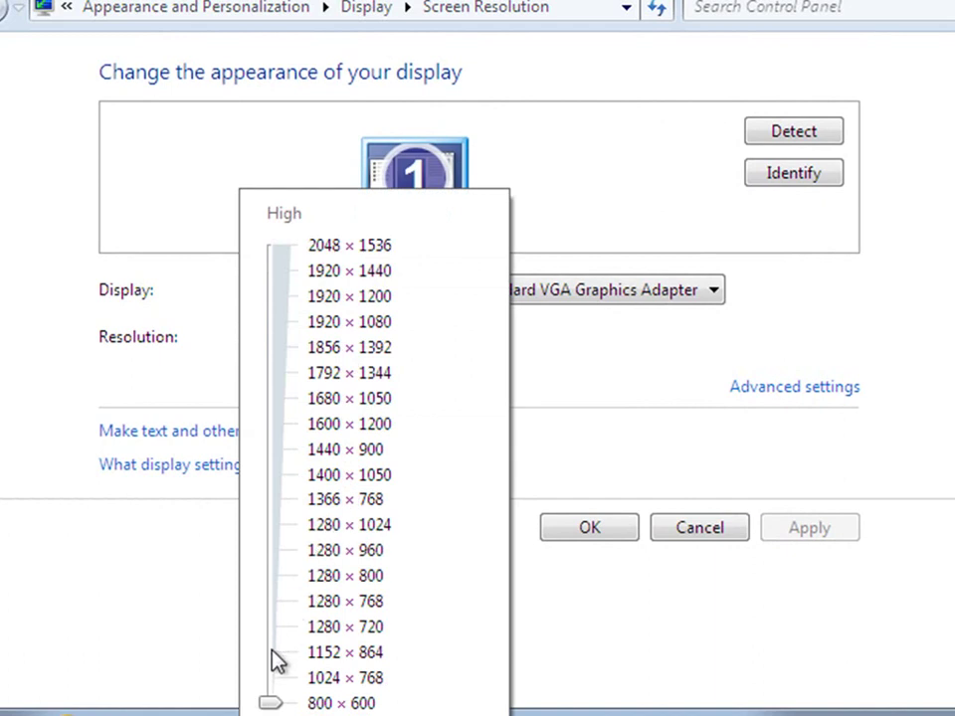
left_click_drag(270, 703, 270, 677)
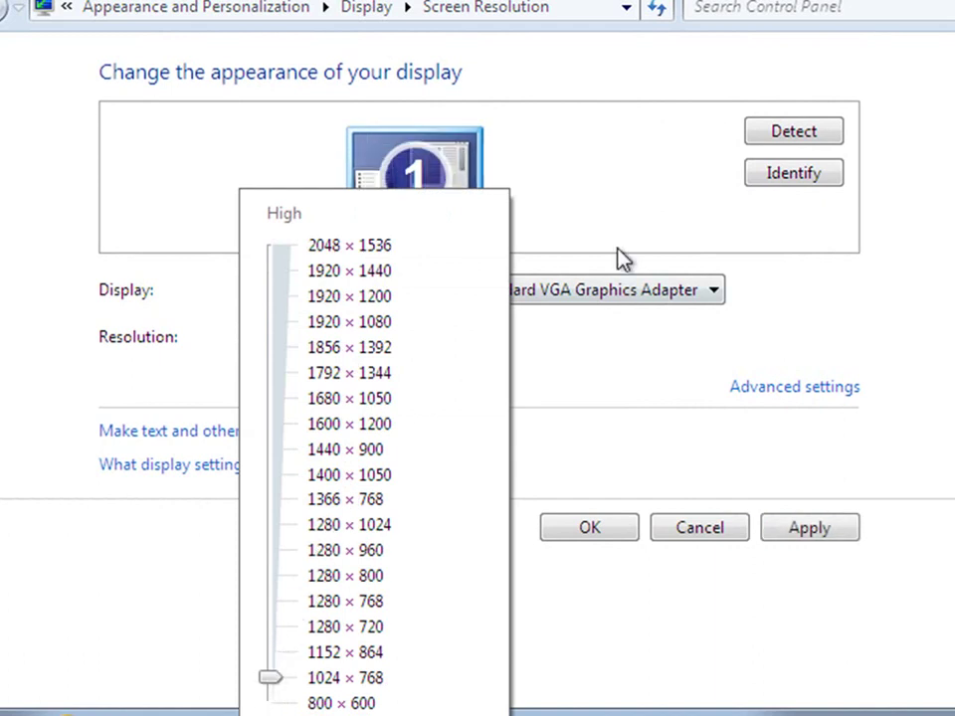
left_click(811, 527)
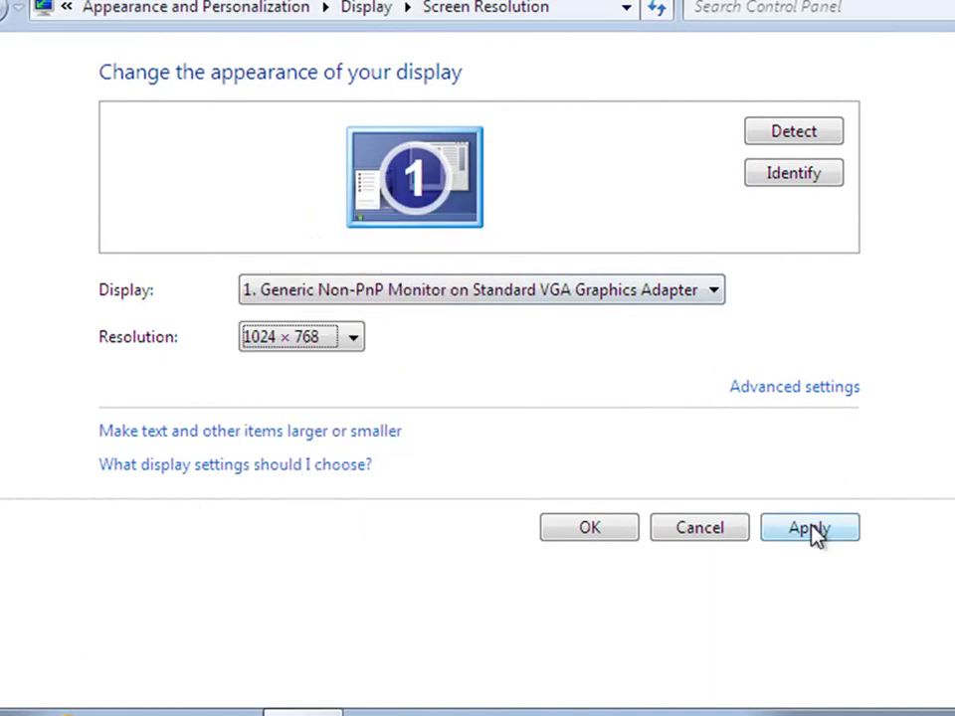
left_click(811, 529)
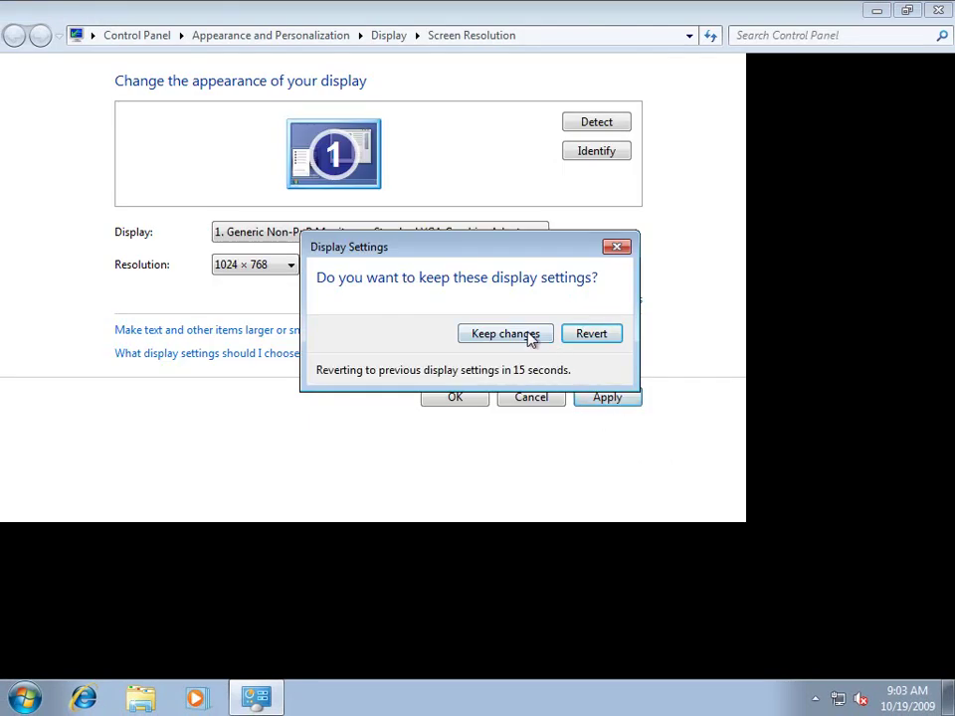
left_click(530, 338)
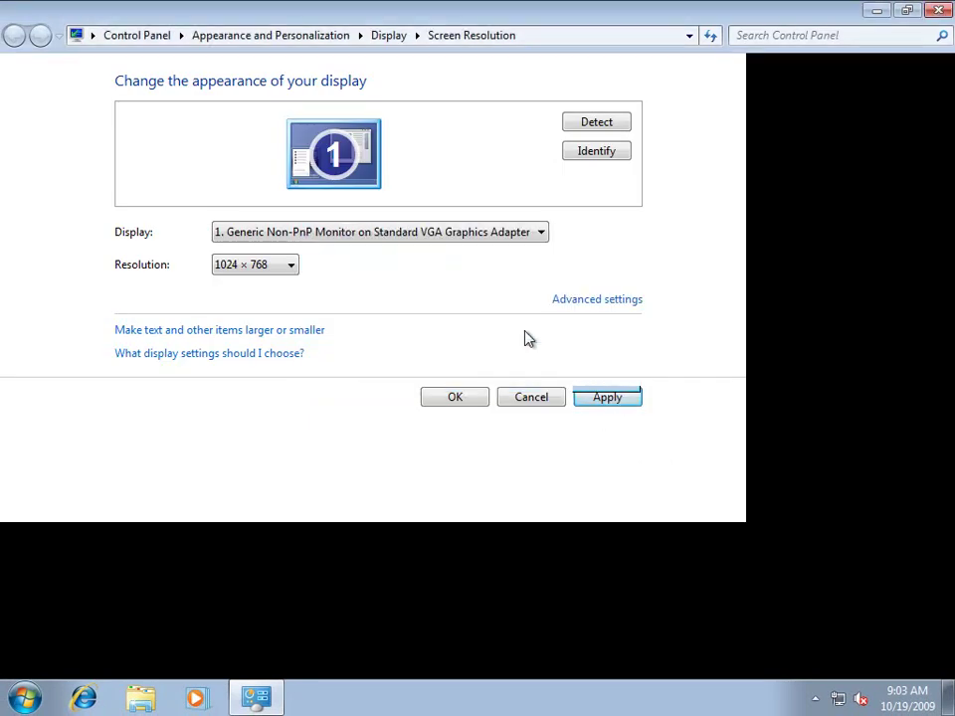
left_click(560, 406)
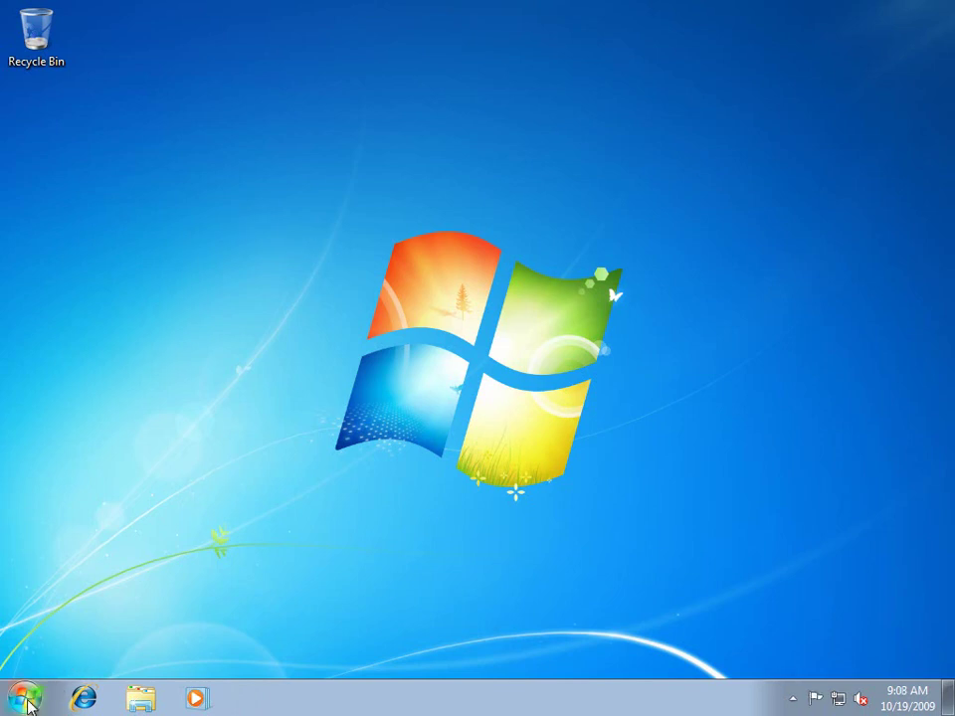
Check Computer's System properties showing 30 days left to activate, then close the window.
left_click(26, 700)
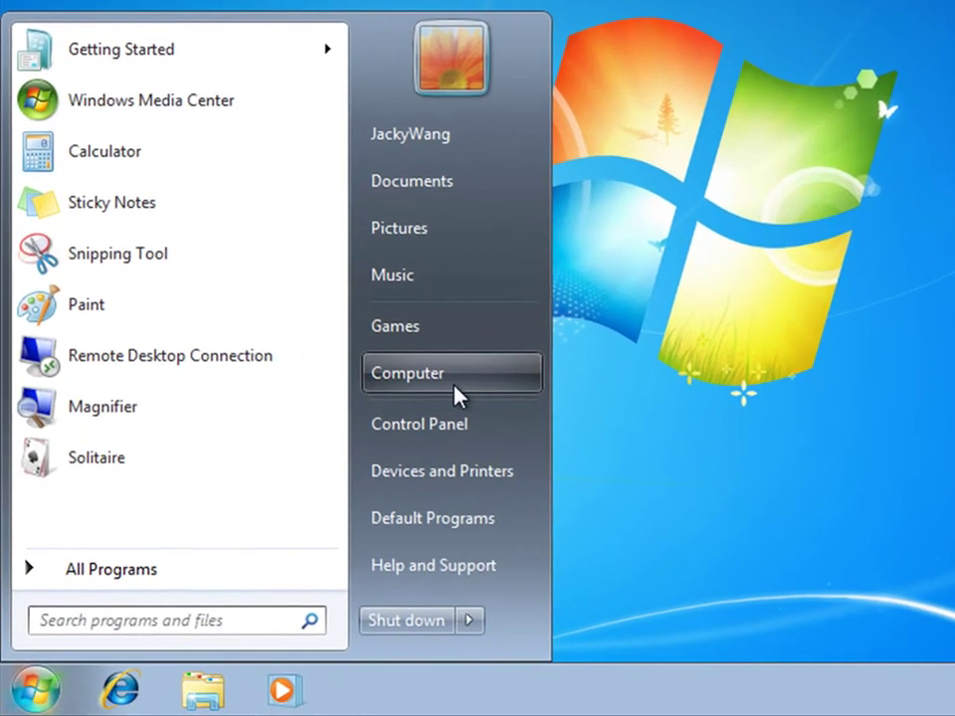
right_click(456, 396)
left_click(570, 621)
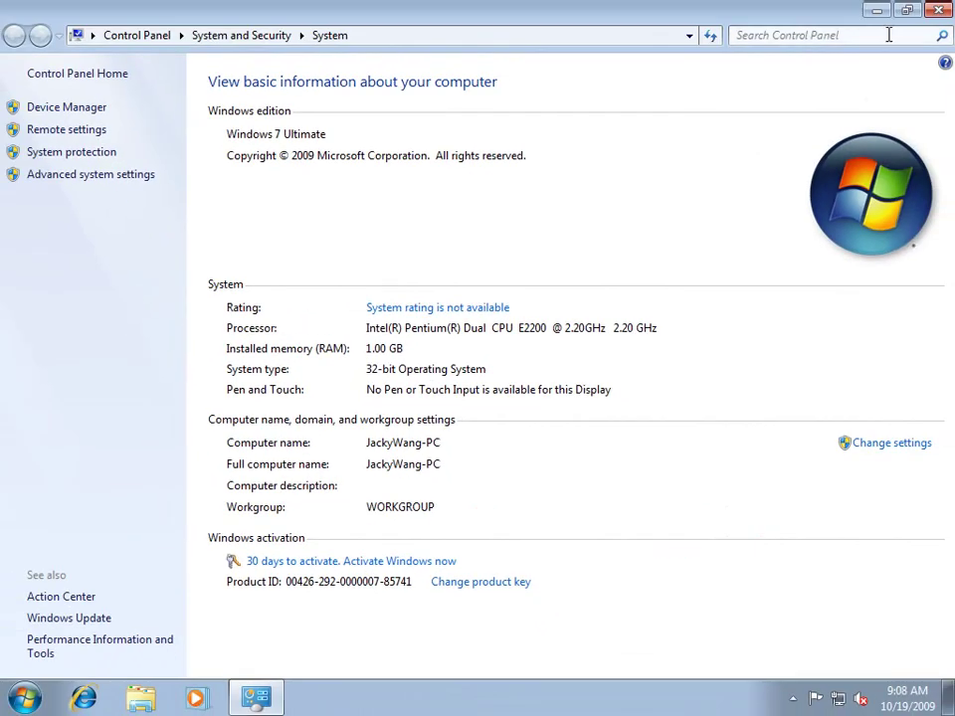
left_click(938, 10)
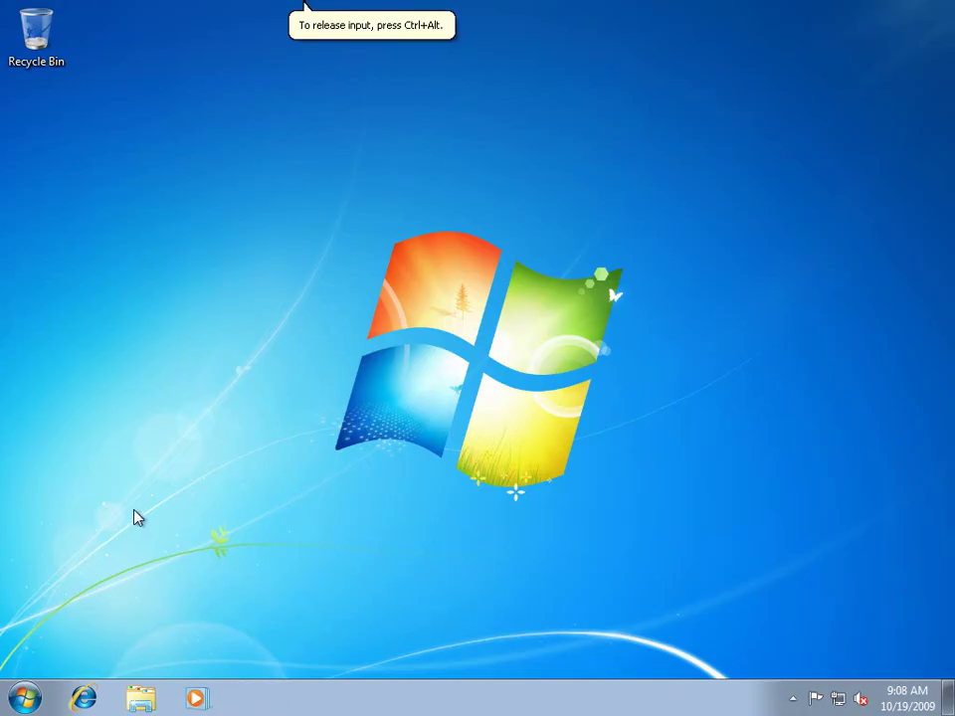
Open the contents of CD Drive (D:) in Windows Explorer via Computer.
left_click(25, 694)
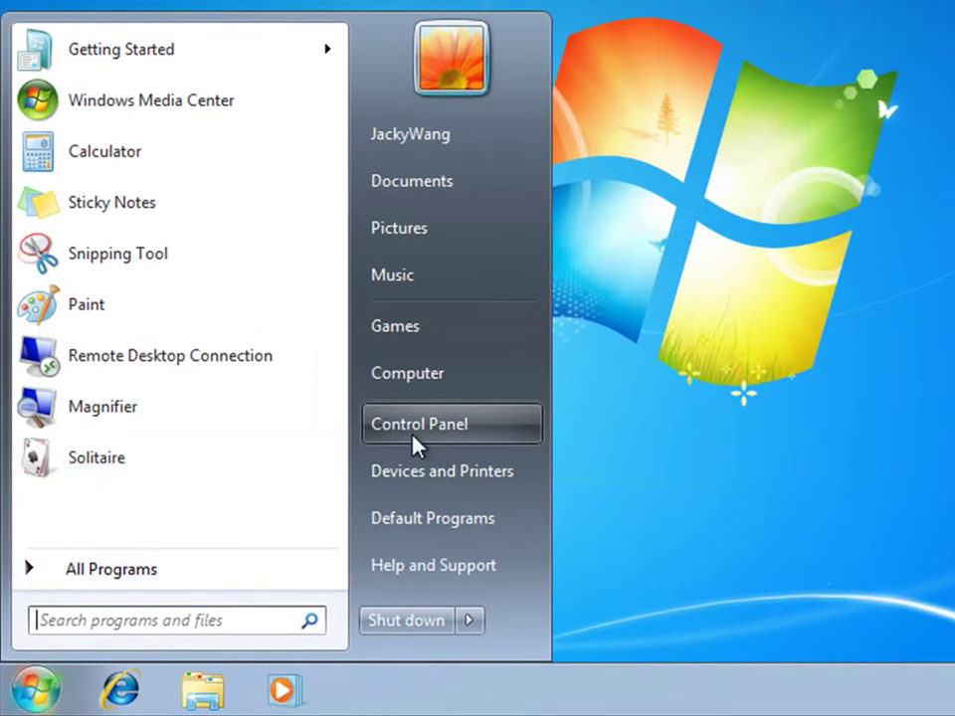
right_click(443, 376)
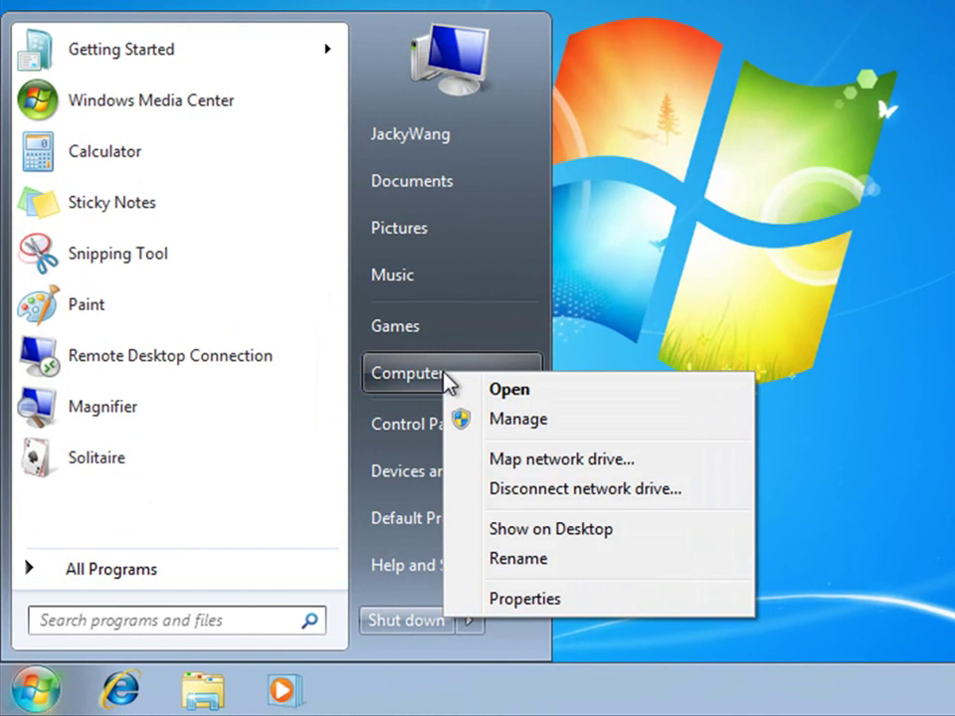
left_click(492, 389)
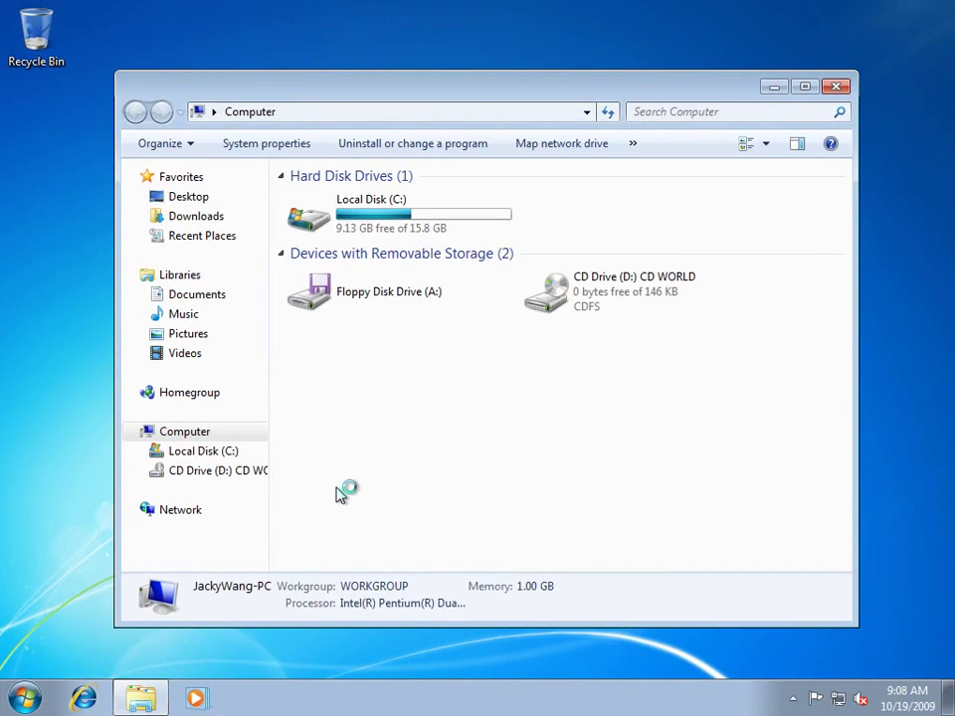
left_click(621, 296)
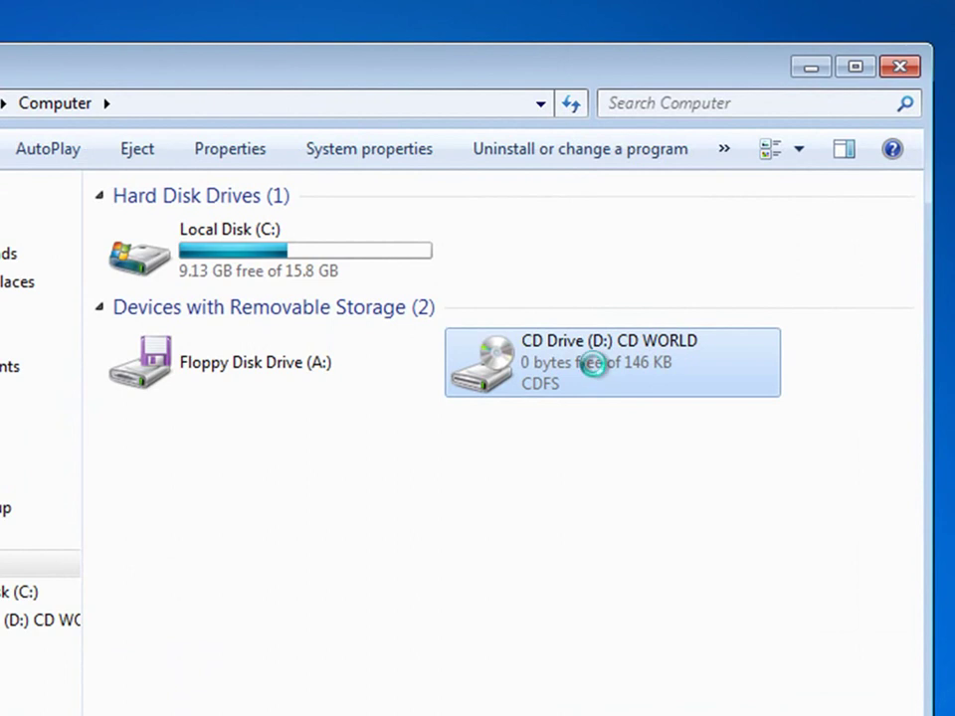
right_click(594, 368)
left_click(622, 385)
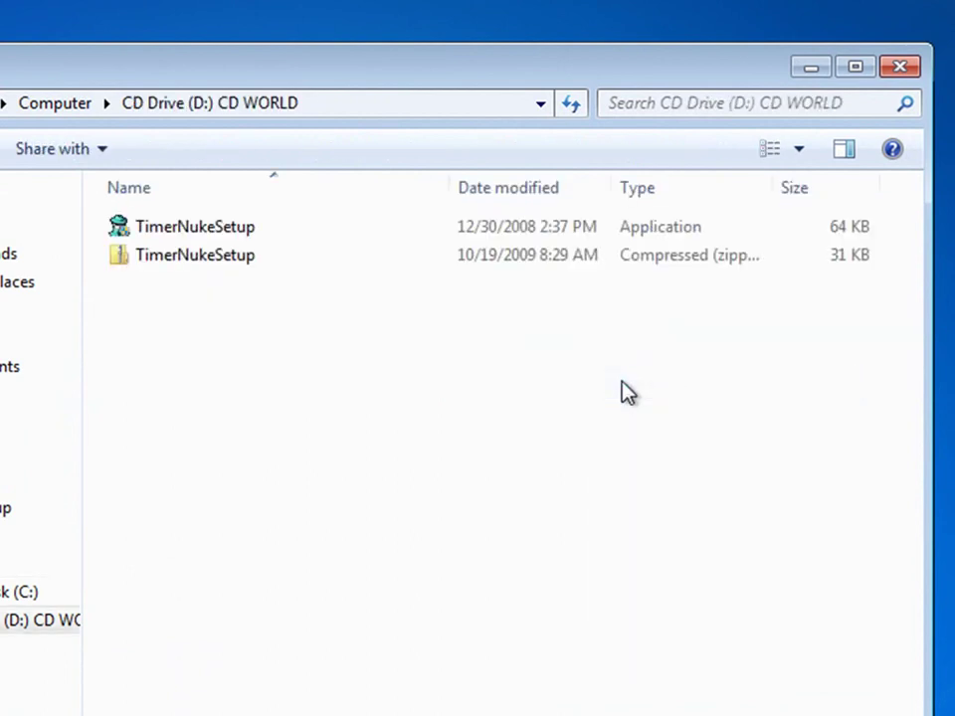
Run TimerNukeSetup as administrator and approve both confirmation prompts.
left_click(239, 231)
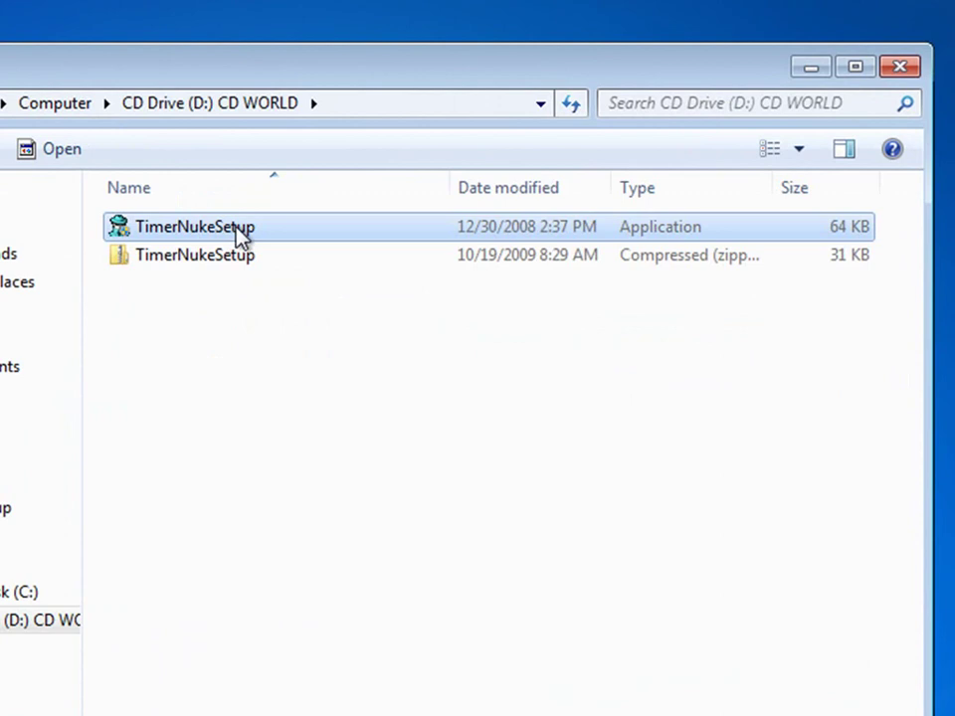
right_click(237, 229)
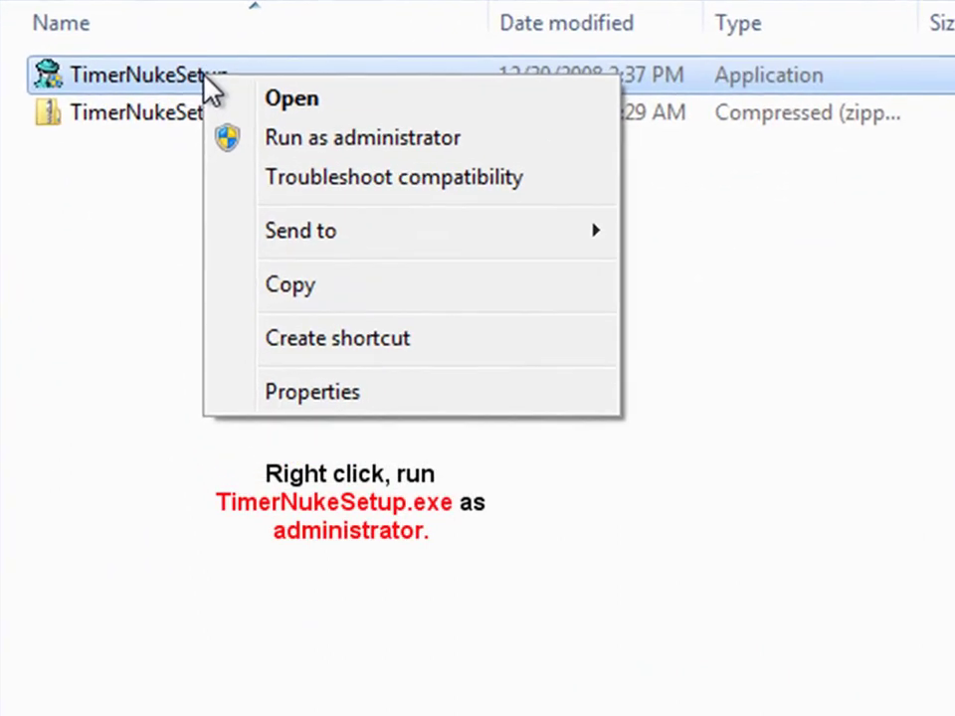
left_click(288, 117)
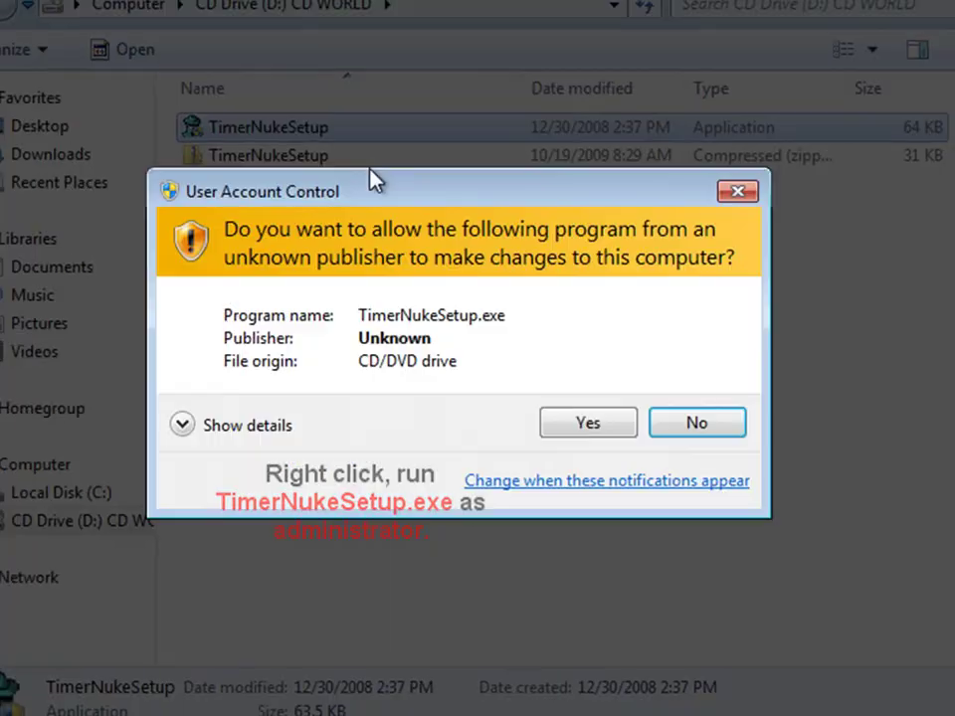
left_click(572, 421)
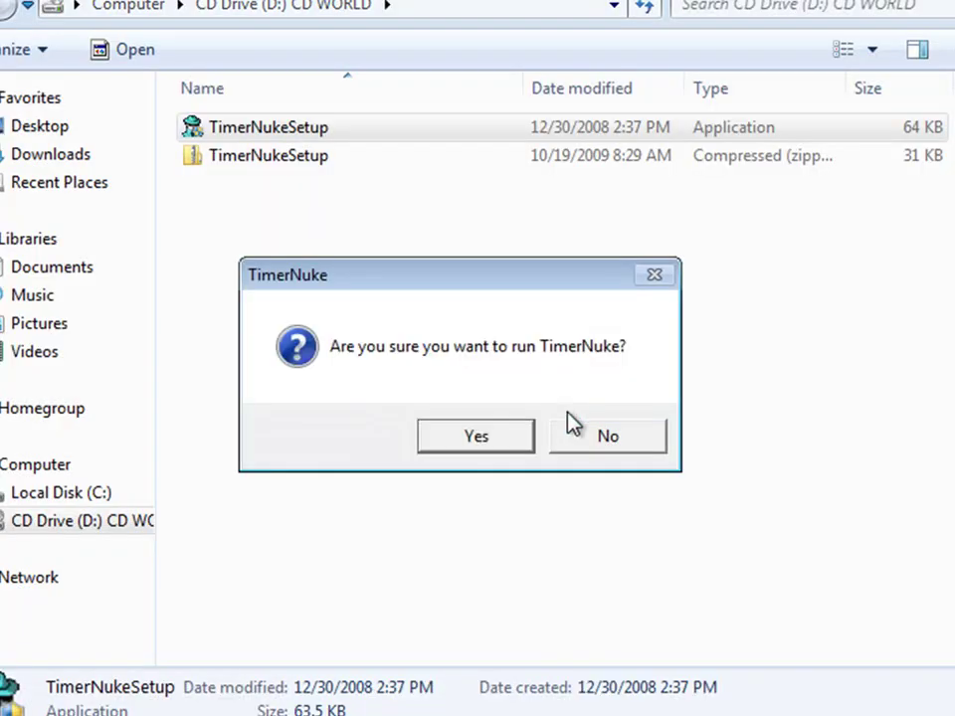
left_click(513, 439)
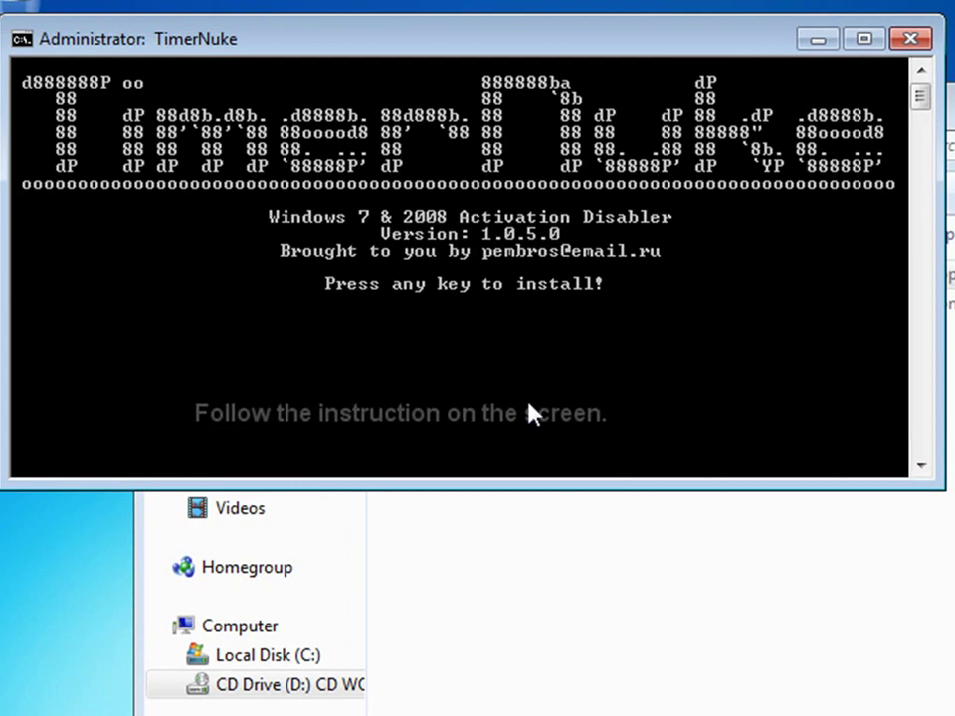
Install TimerNuke from its console and close the finished installer.
key("Return")
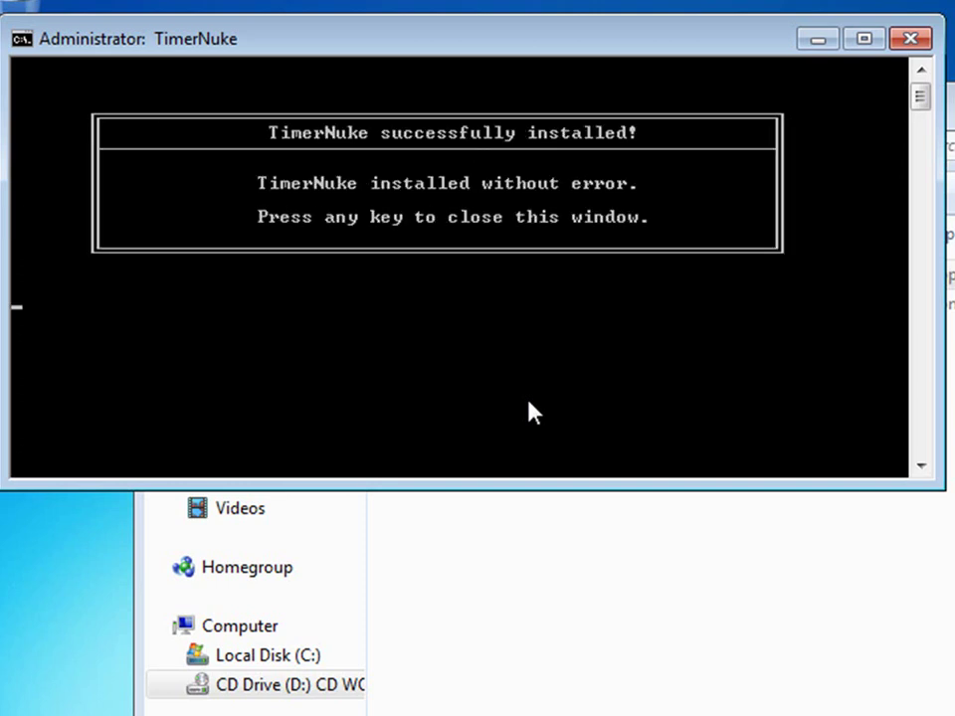
key("Return")
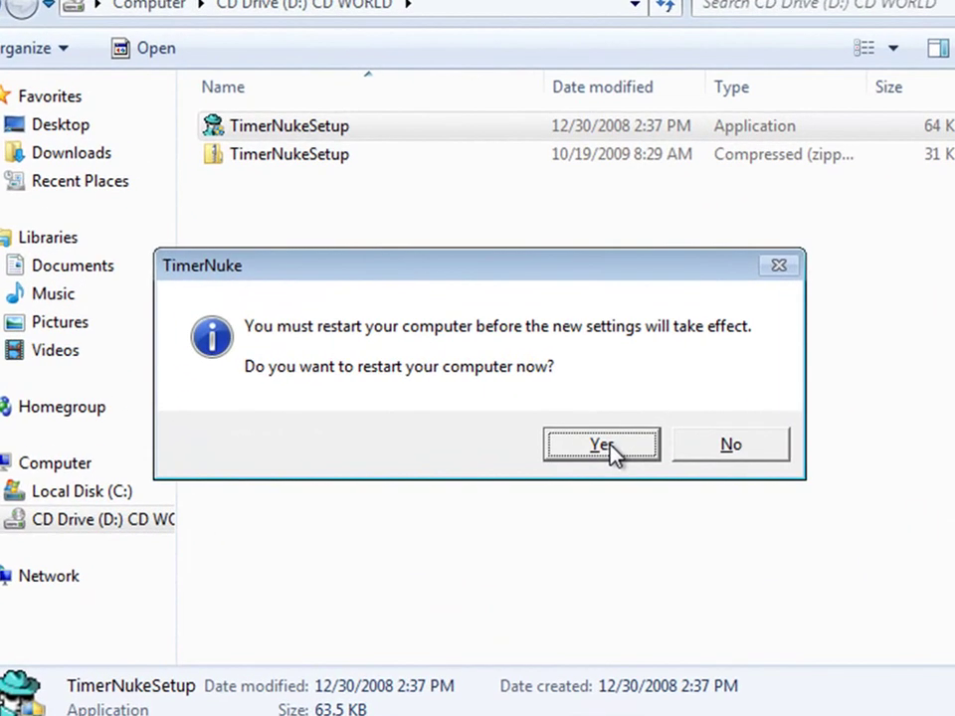
Restart Windows and log back in with the account password.
left_click(611, 449)
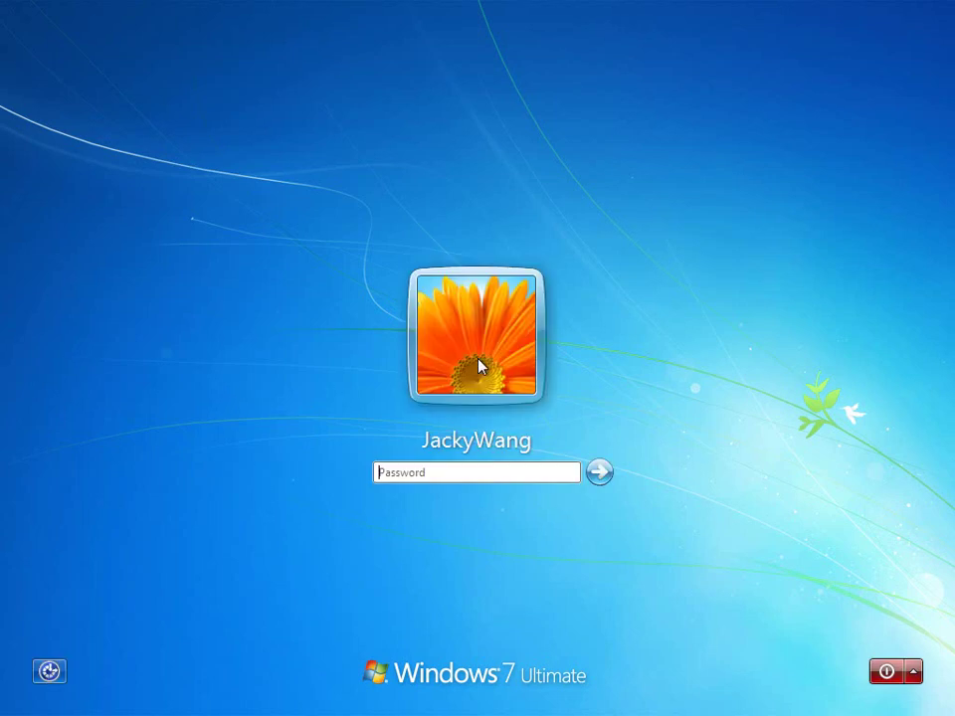
left_click(486, 473)
type("******")
left_click(599, 473)
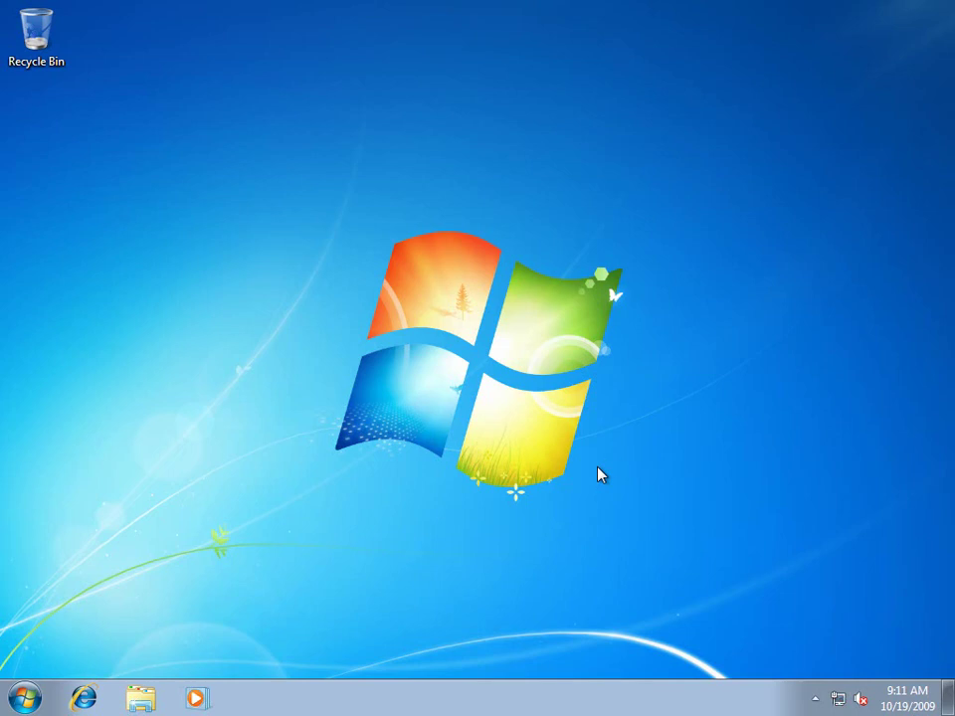
left_click(27, 699)
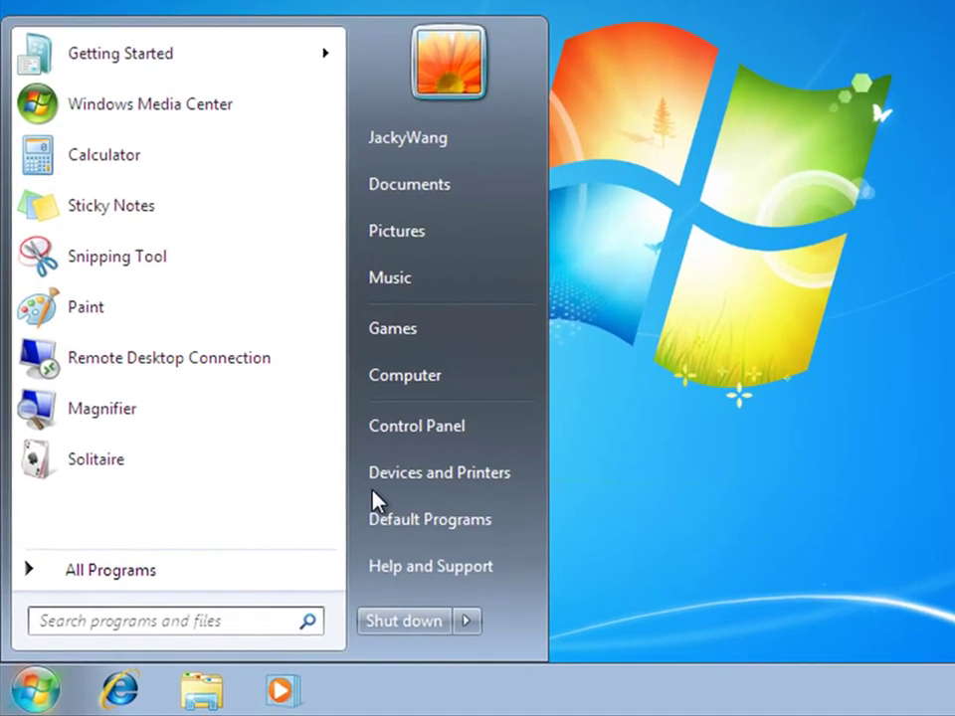
right_click(445, 364)
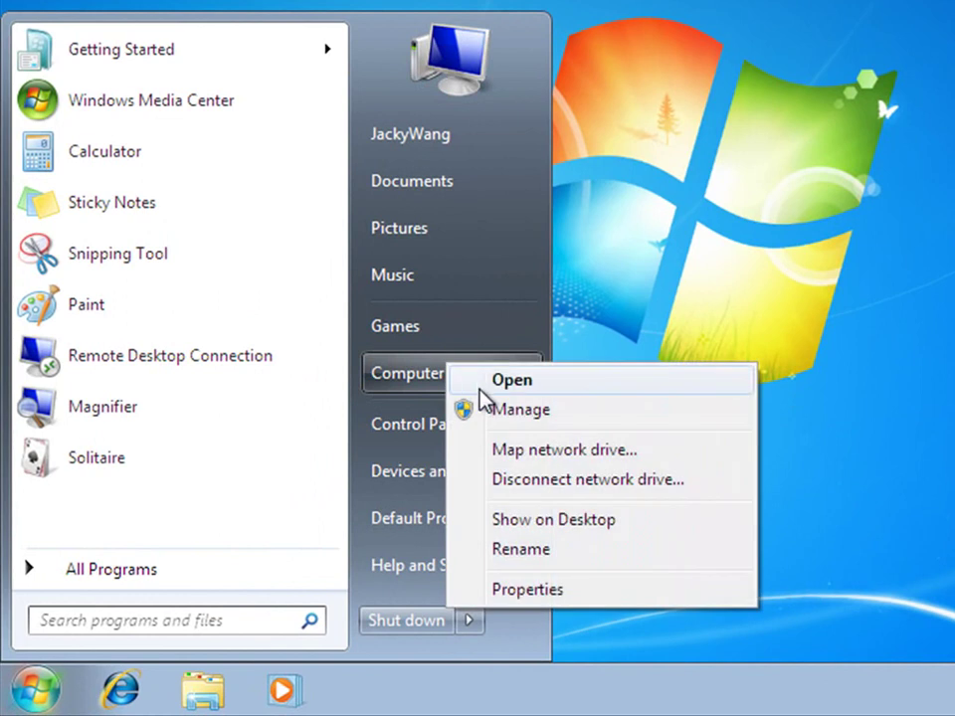
left_click(527, 590)
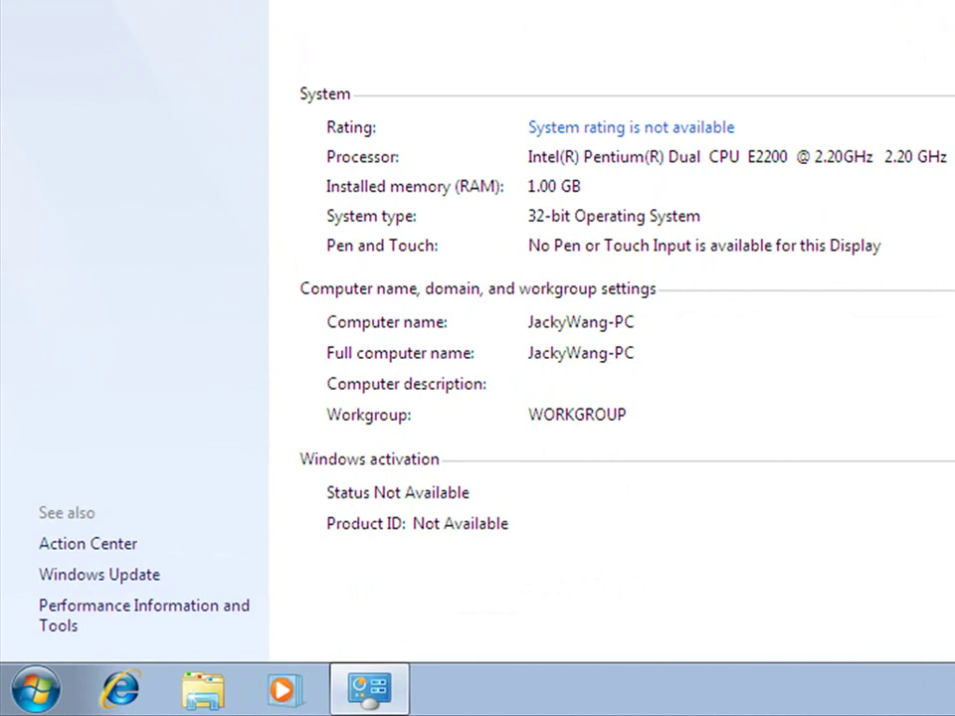
left_click(943, 9)
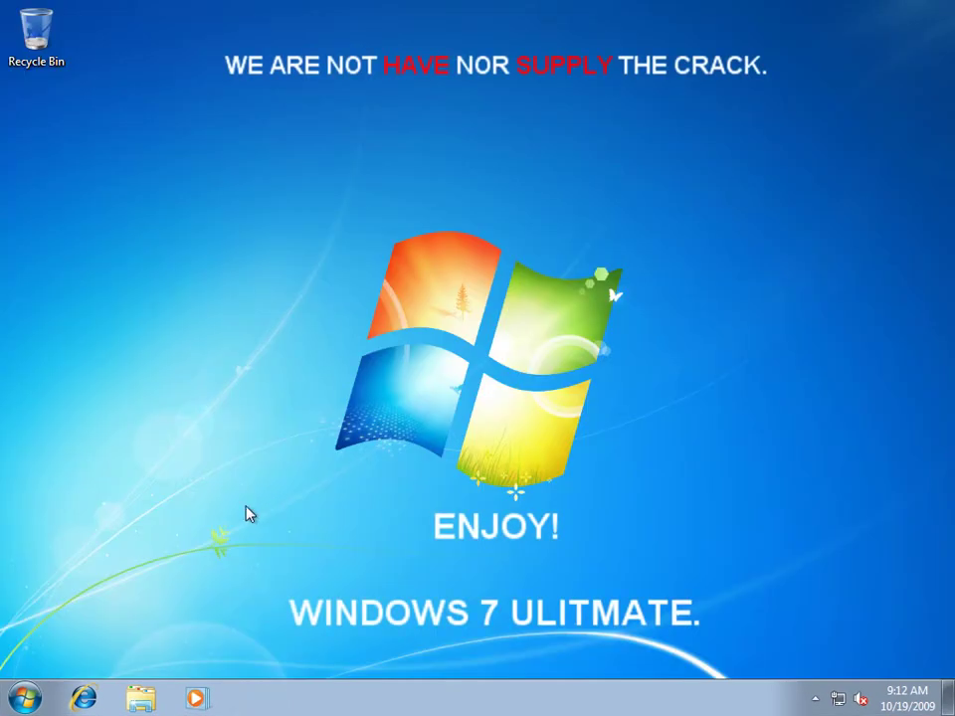